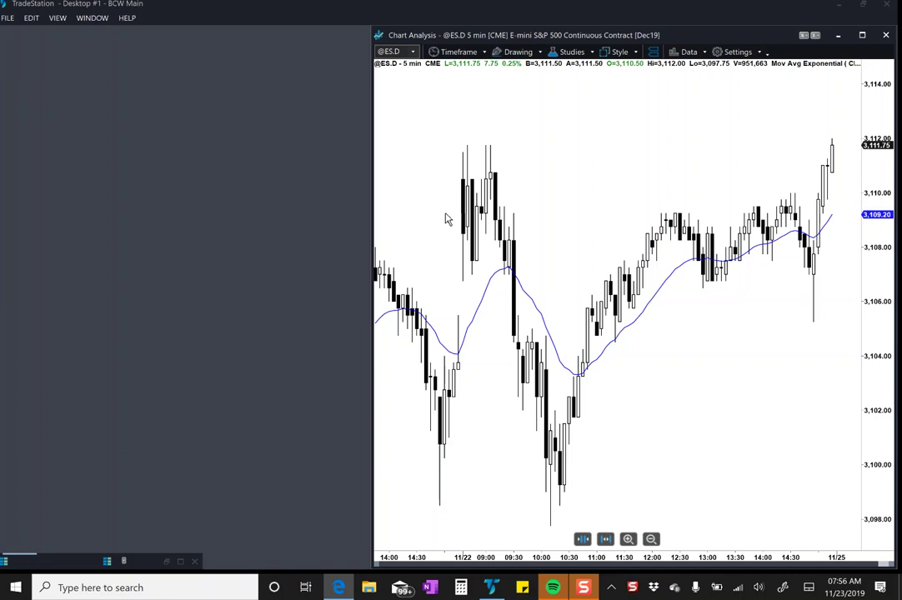
left_click(570, 171)
type("@MES")
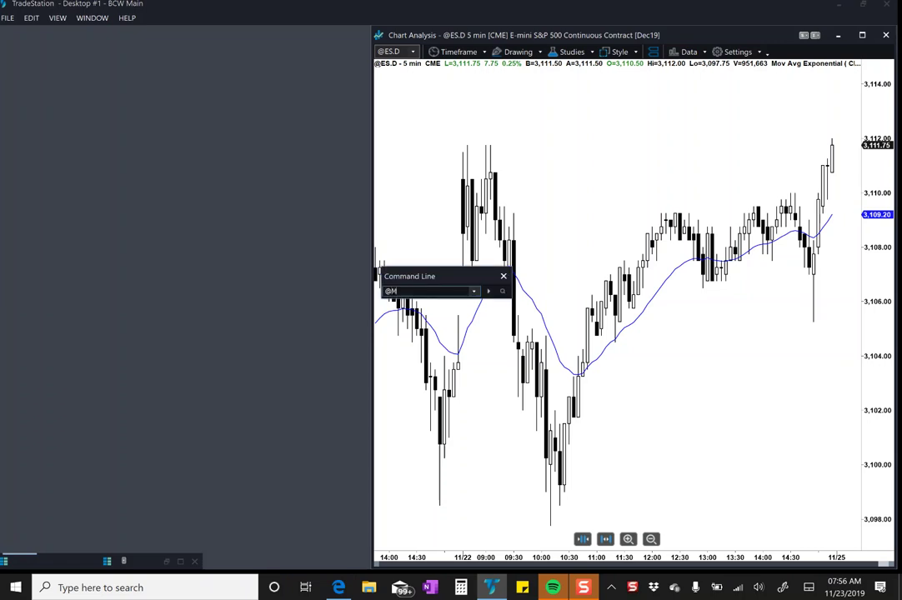
key("Return")
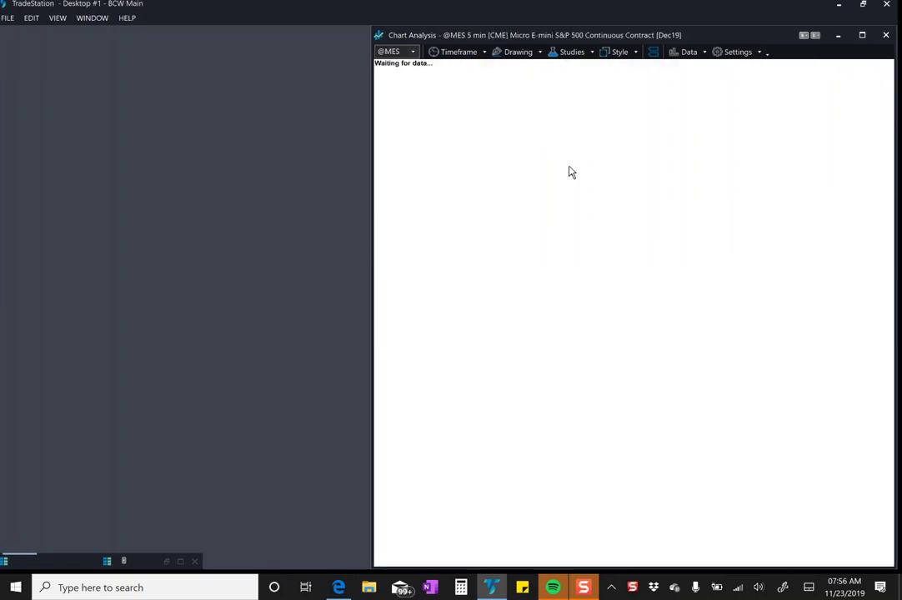
type("@MES.D")
key("Return")
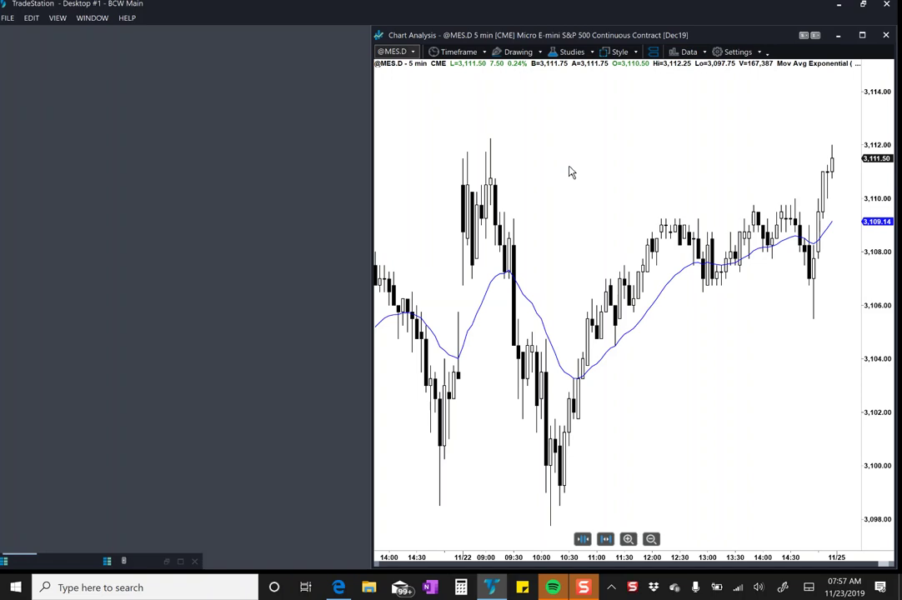
type("@ES.D")
key("Return")
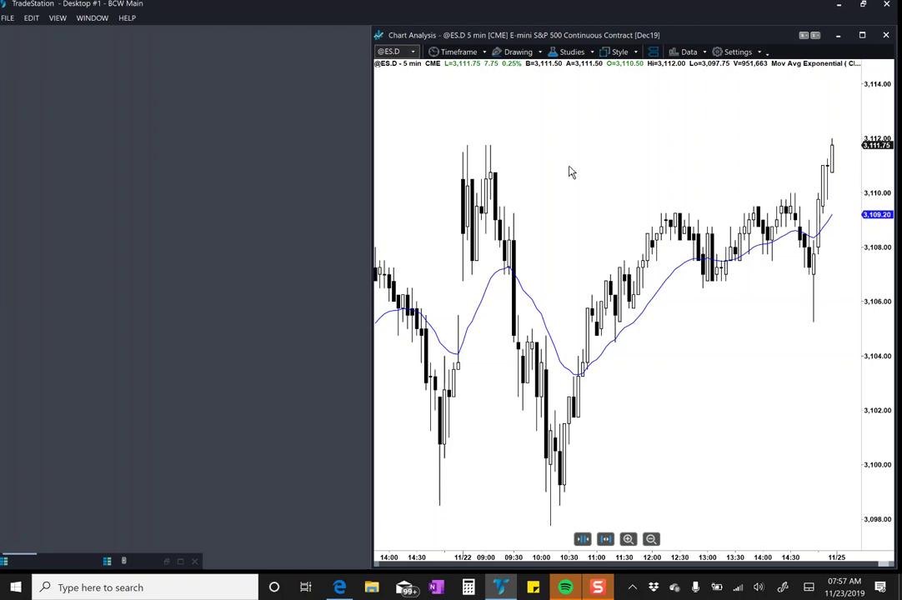
key("ctrl+shift+c")
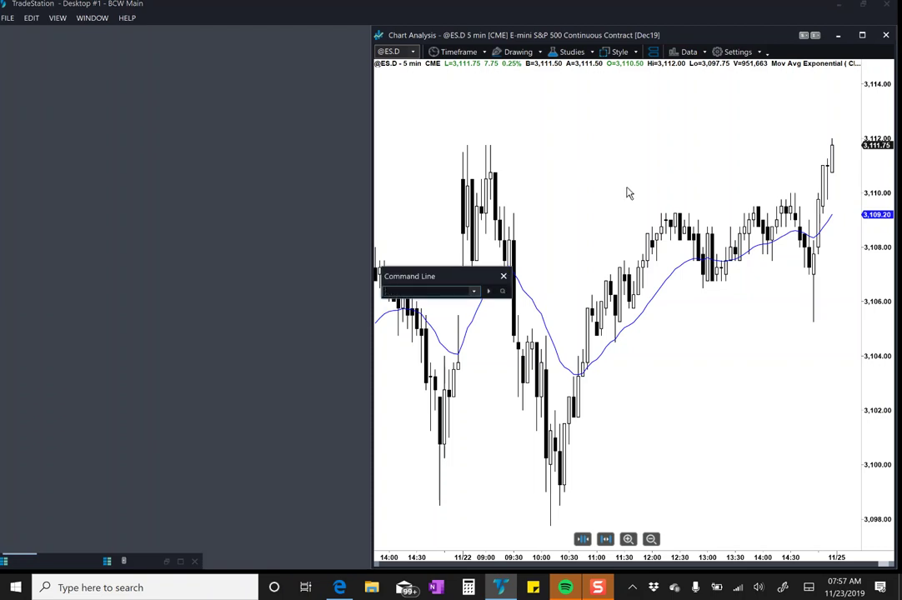
type("@GC")
key("Return")
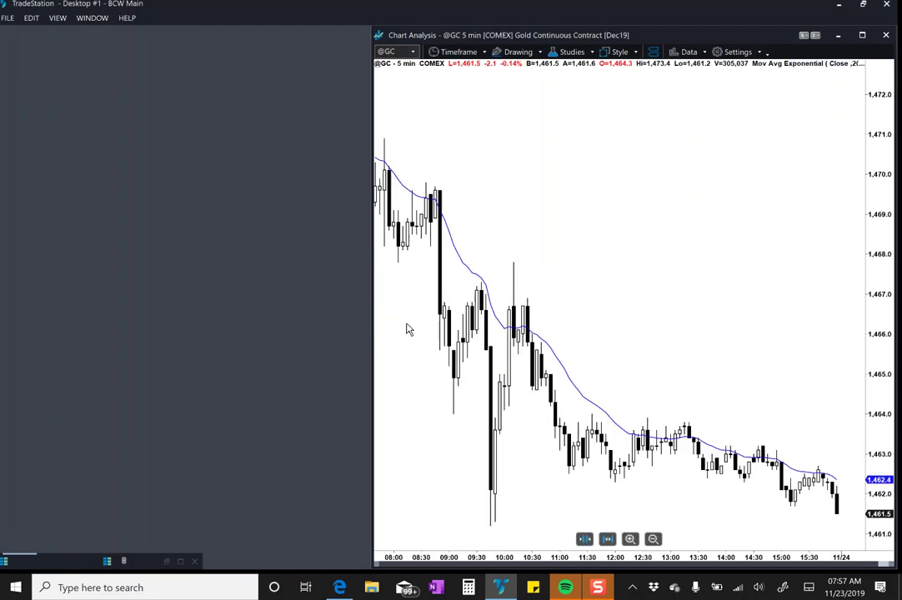
type("@")
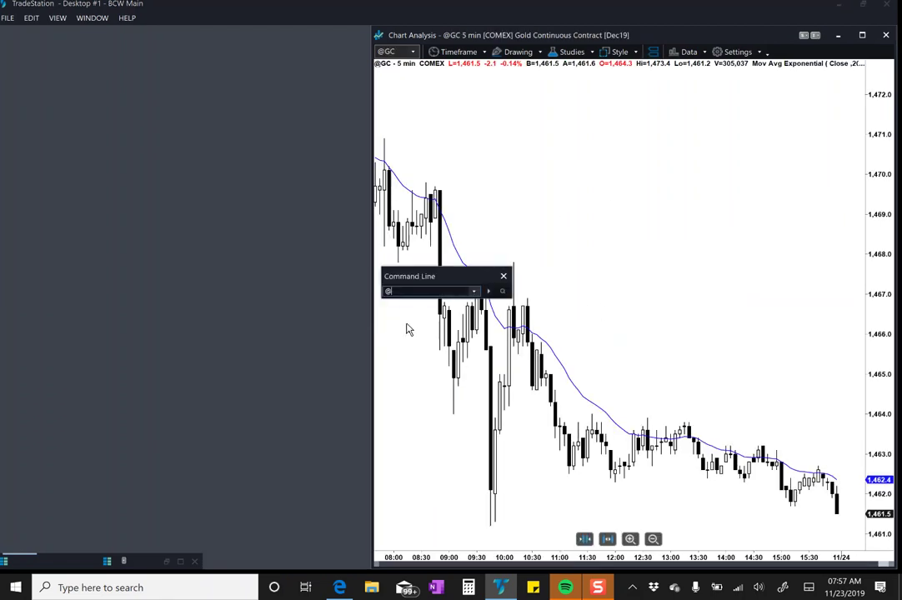
type("ES.")
key("Return")
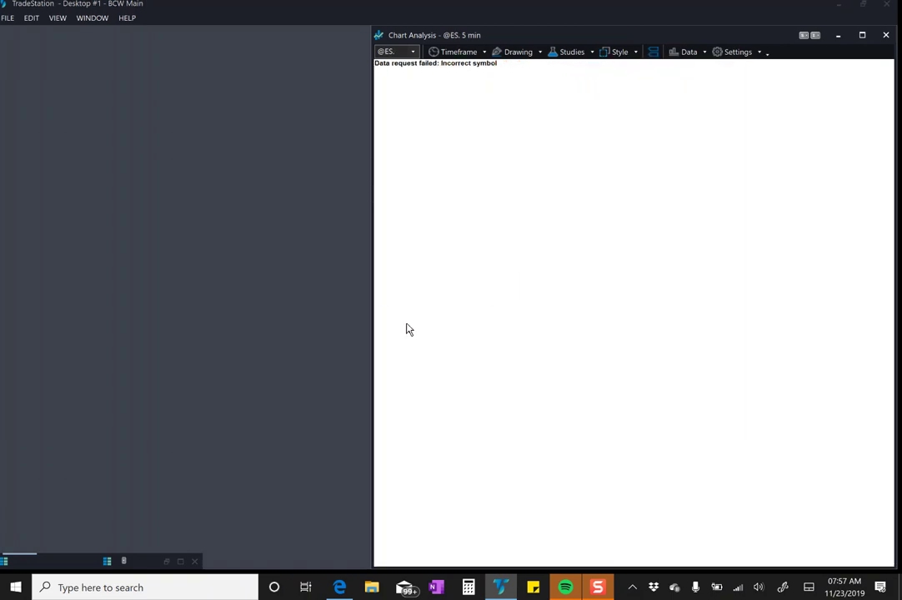
type("@ES.D")
key("Return")
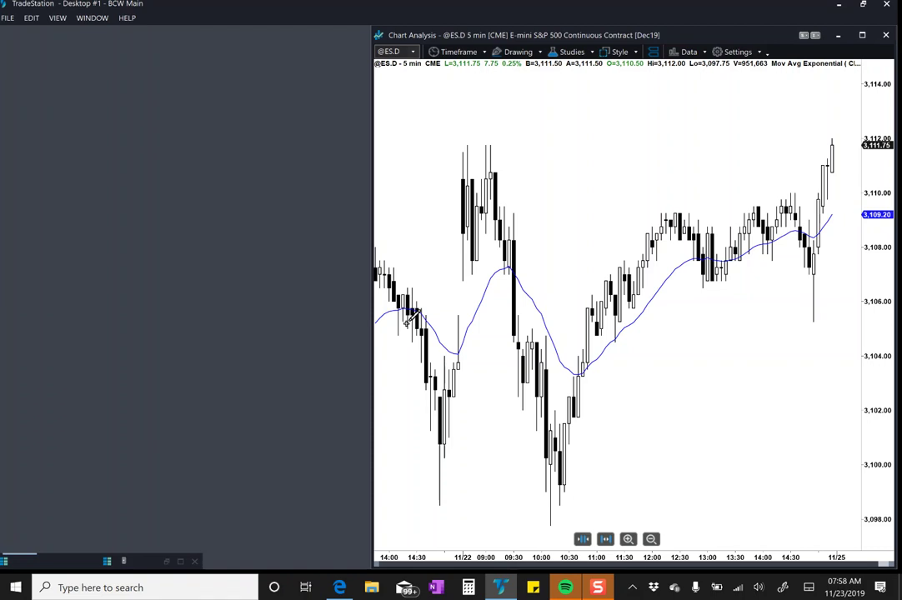
Remove the stray vertical line and zoom in to widen the candles.
left_click(556, 237)
left_click(561, 241)
scroll(560, 242, "up", 1)
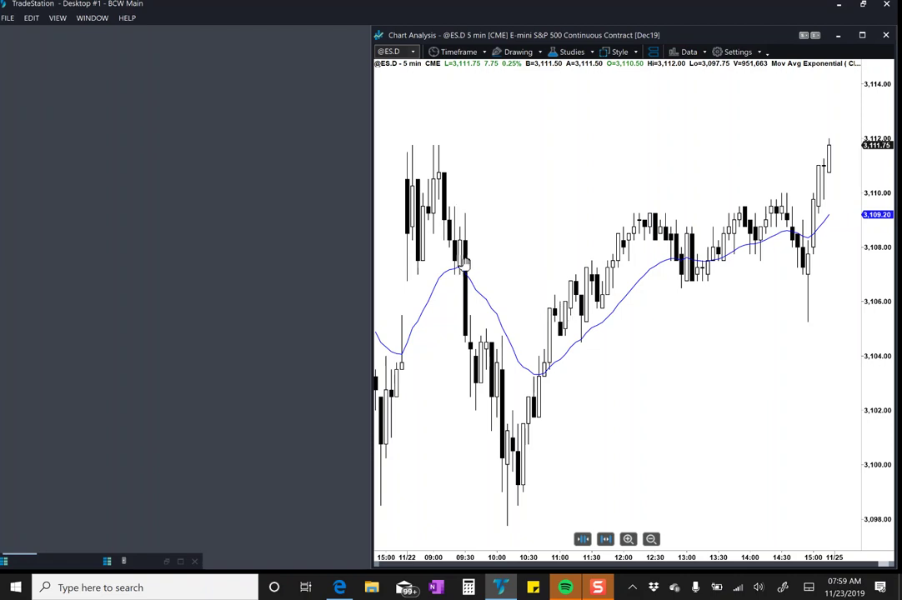
Scroll and adjust bar spacing to show 11/21 09:00 through 11/22 09:30.
scroll(393, 237, "up", 10)
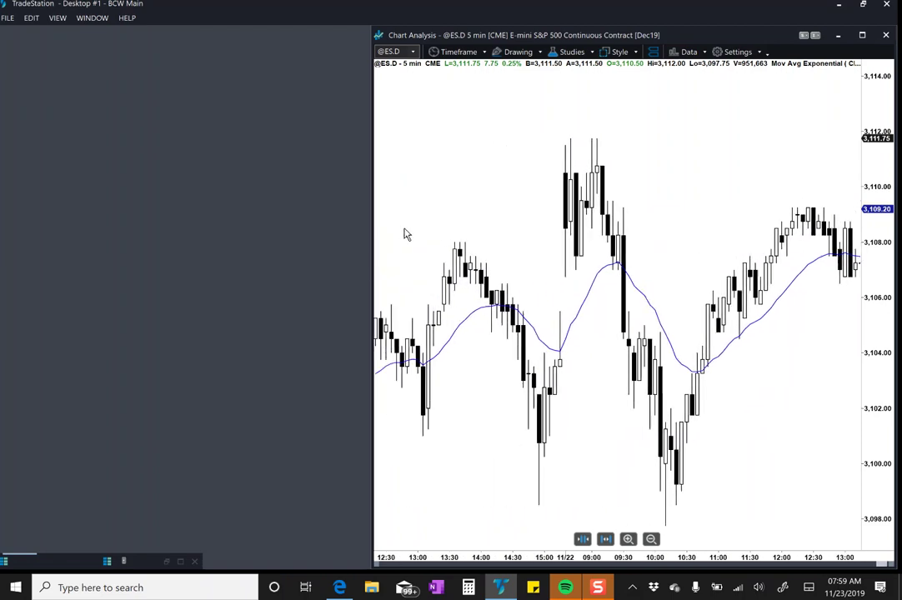
scroll(577, 293, "up", 5)
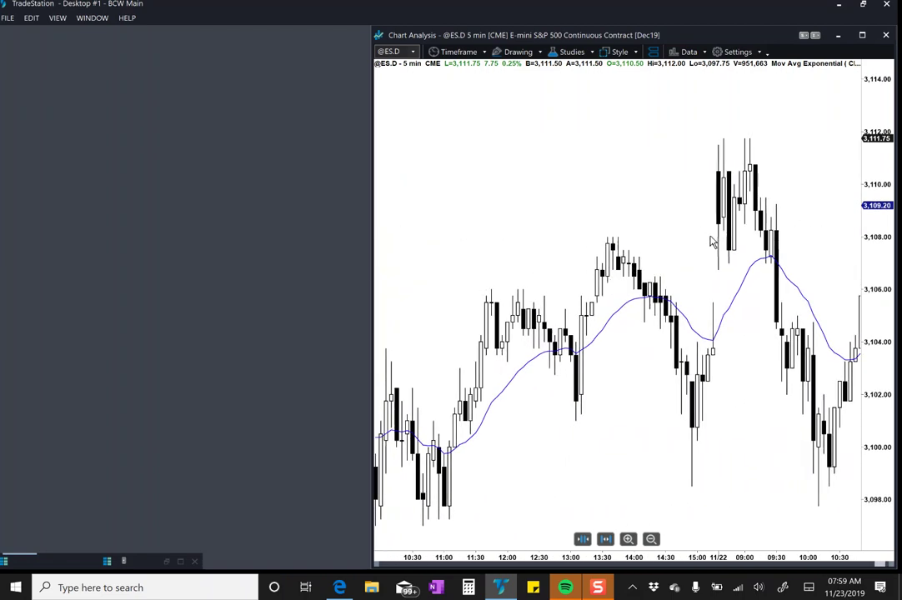
scroll(719, 190, "up", 6)
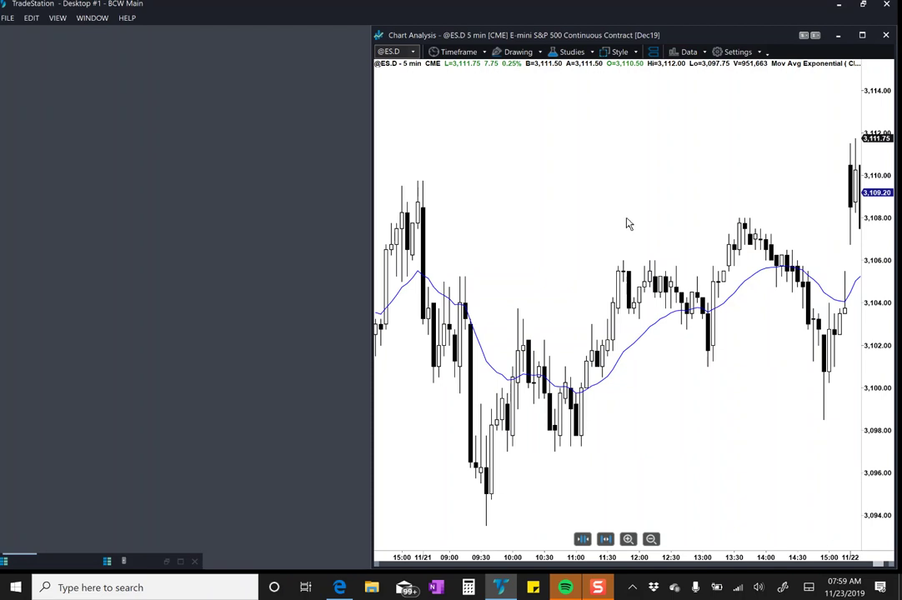
scroll(378, 116, "up", 1)
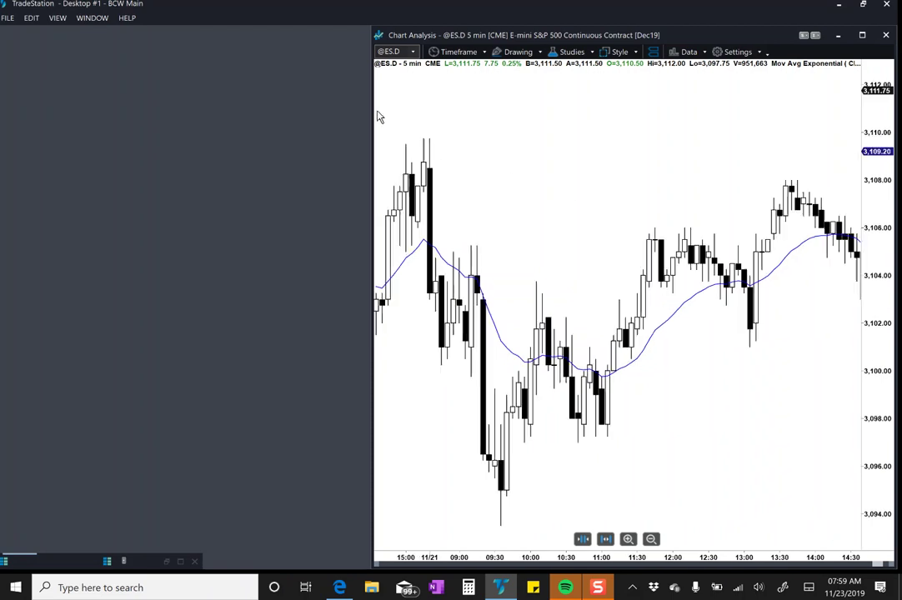
scroll(364, 121, "down", 2)
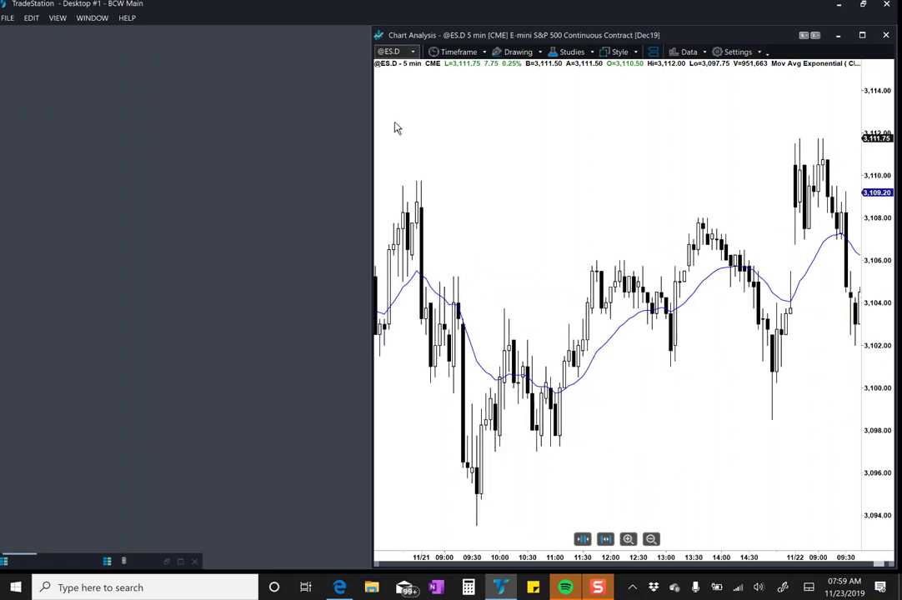
left_click_drag(371, 127, 373, 127)
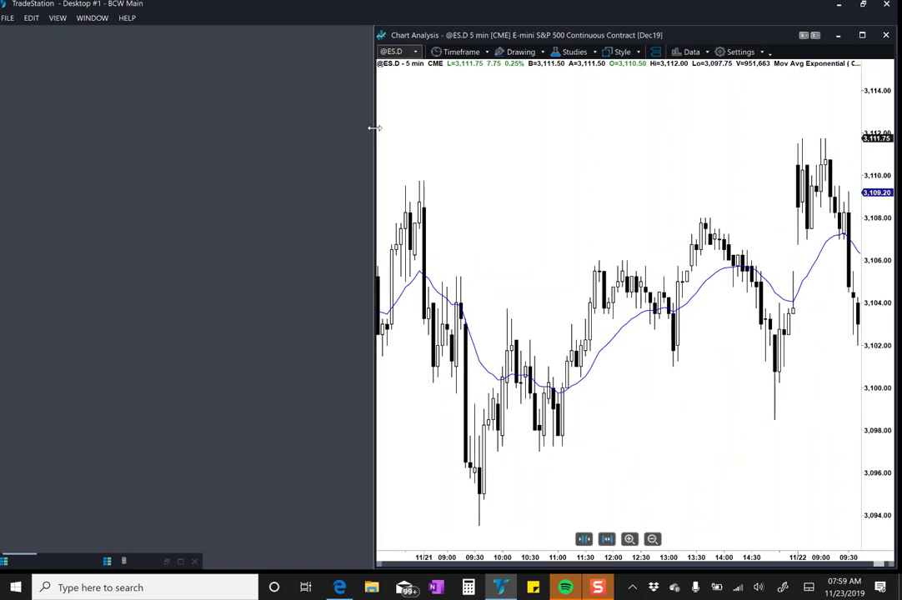
scroll(682, 211, "up", 3)
scroll(683, 212, "up", 3)
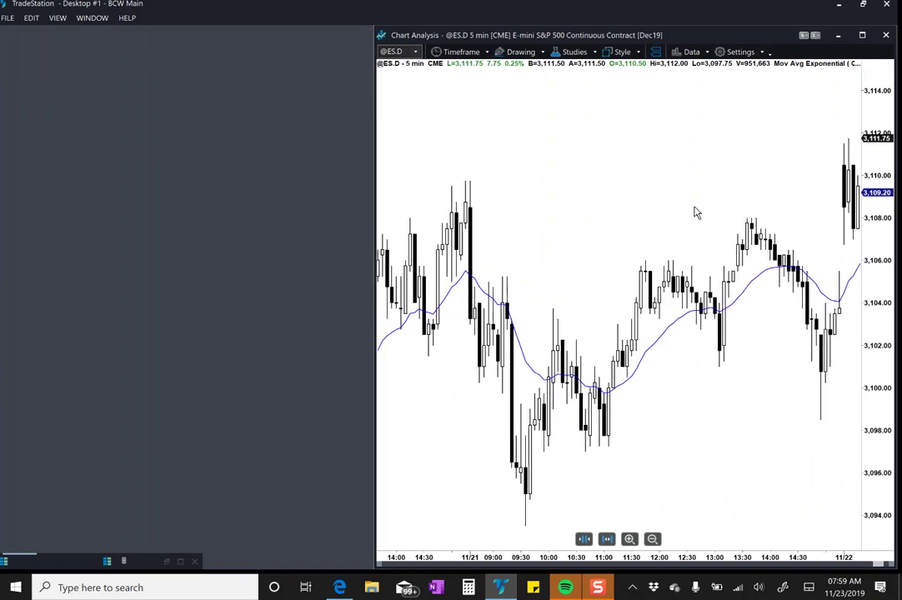
scroll(635, 228, "down", 1)
scroll(849, 217, "down", 2)
scroll(846, 215, "down", 2)
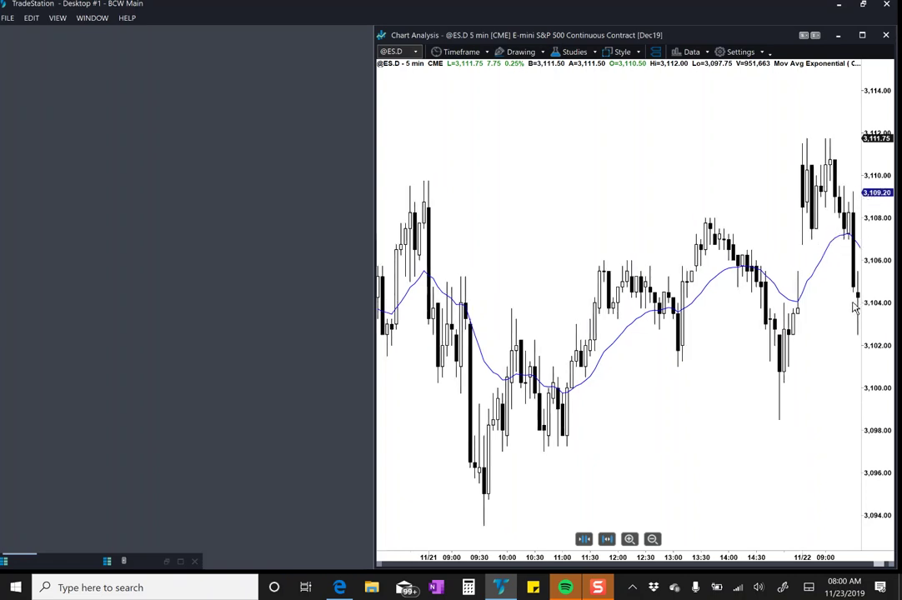
scroll(856, 288, "down", 1)
scroll(804, 317, "down", 2)
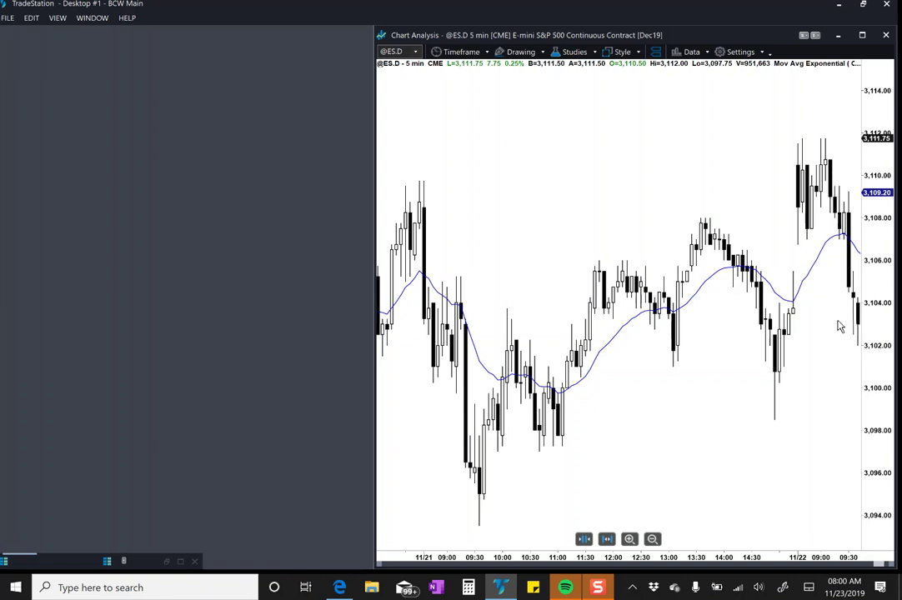
Draw red levels over the 11/22 bars at about 3,109.5, 3,104.5 and 3,100.
mouse_move(848, 213)
left_mouse_down()
mouse_move(807, 256)
mouse_move(795, 293)
left_mouse_up()
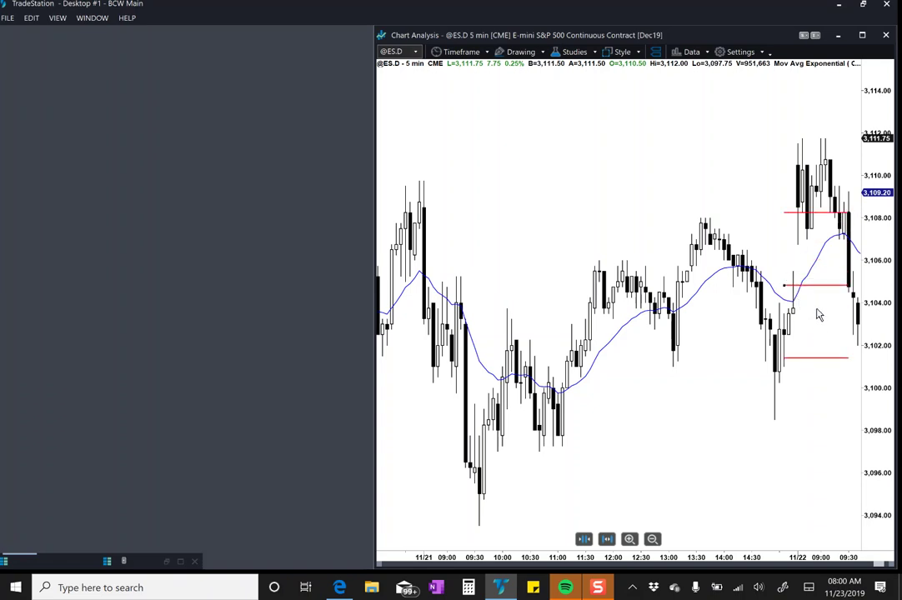
left_click_drag(848, 212, 851, 193)
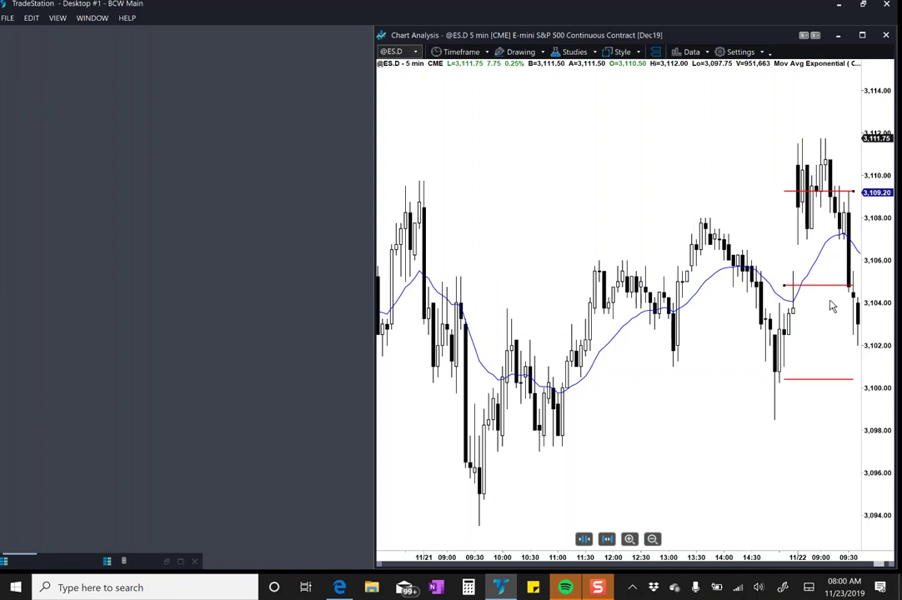
left_click_drag(785, 288, 785, 293)
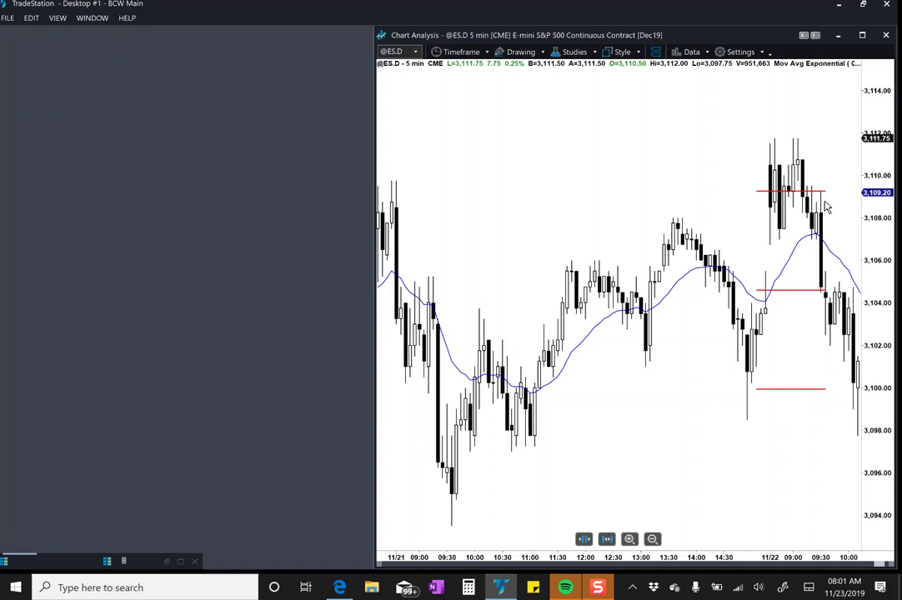
mouse_move(840, 188)
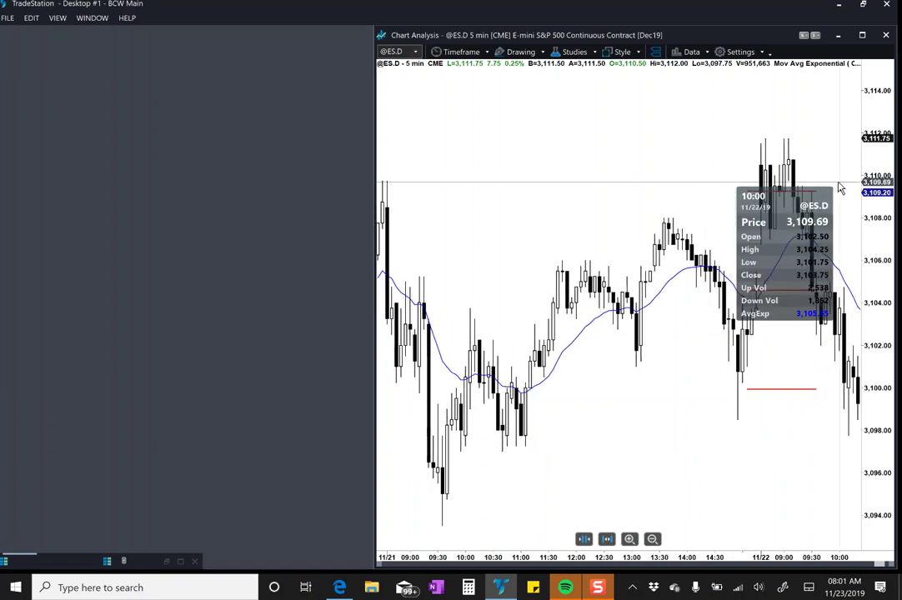